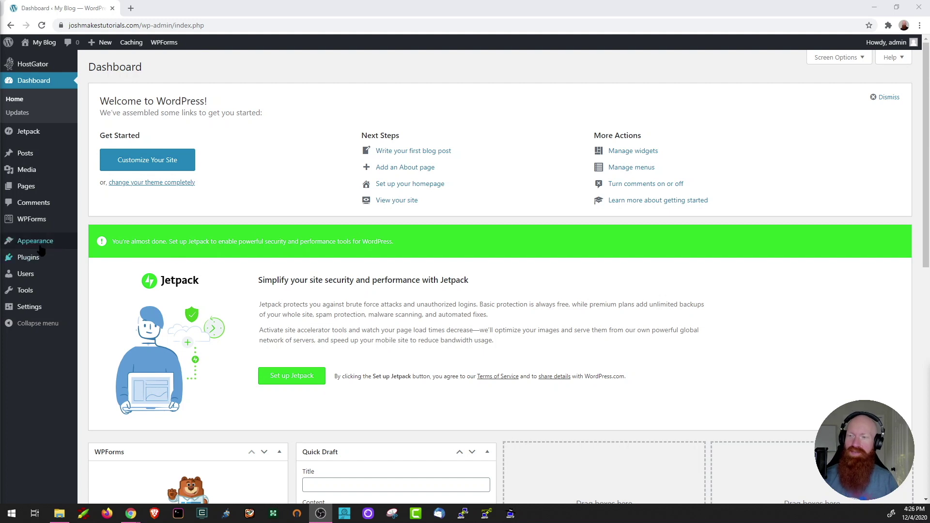
Open the Customizer for My Blog from the Appearance menu in the admin sidebar.
{"action": "mouse_move", "coordinate": [42, 249]}
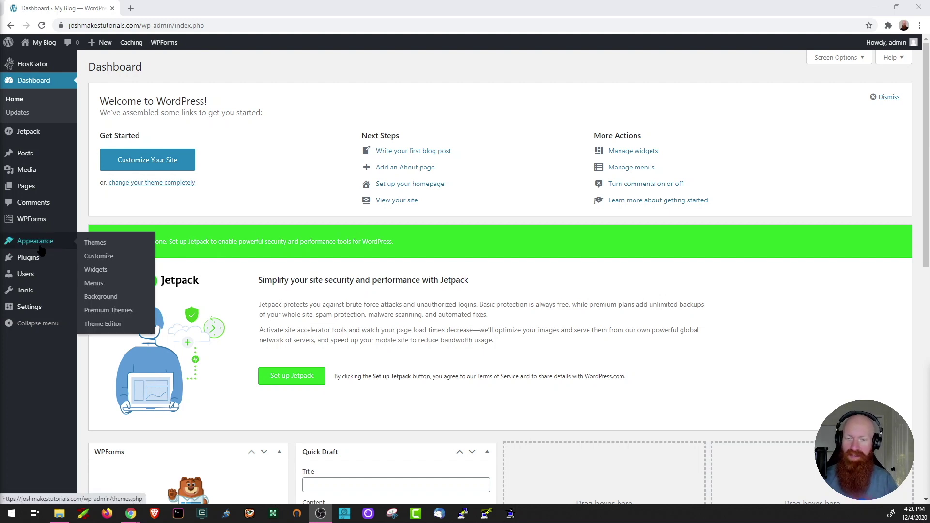
{"action": "left_click", "coordinate": [108, 261]}
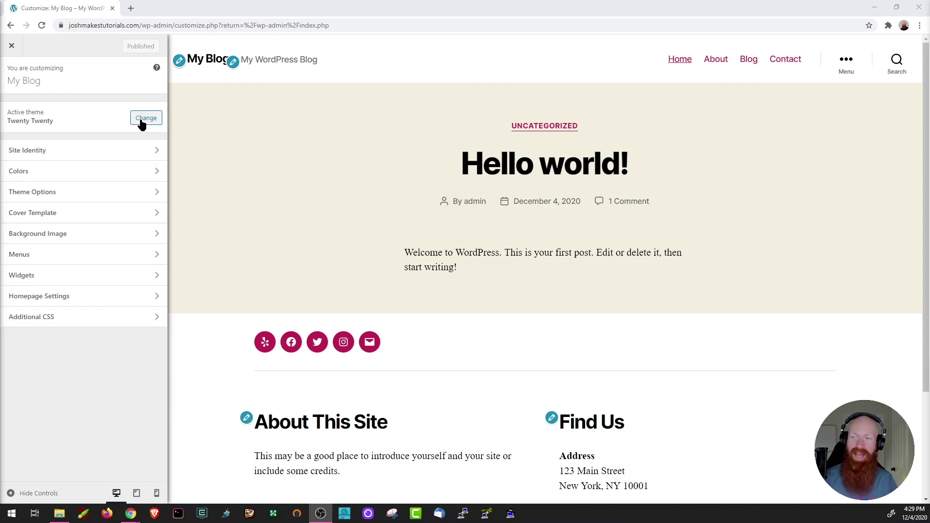
In Site Identity, paste the tutorial brand name over 'My Blog' and delete the tagline.
{"action": "left_click", "coordinate": [156, 154]}
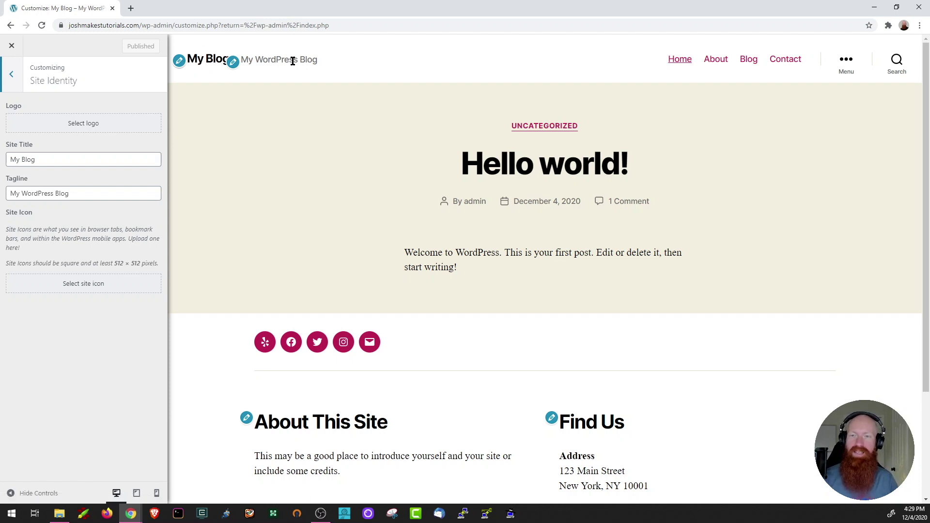
{"action": "double_click", "coordinate": [75, 159]}
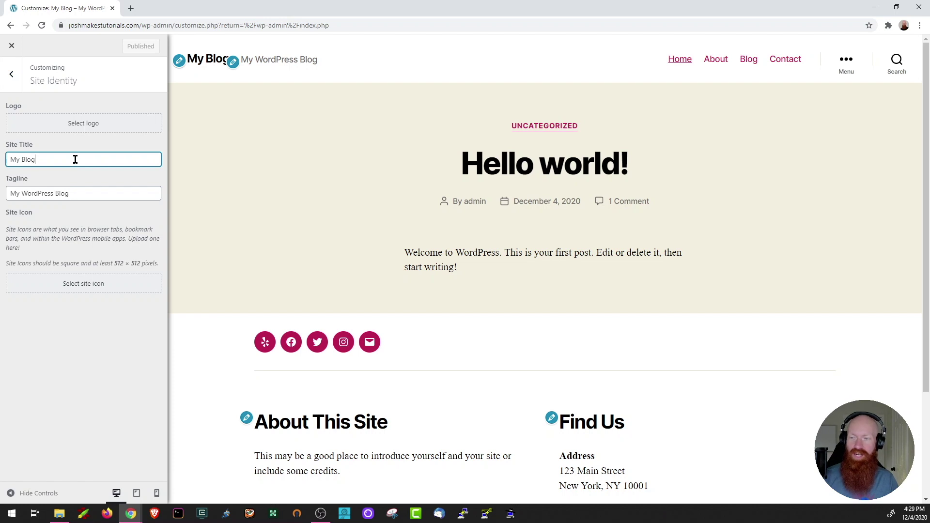
{"action": "triple_click", "coordinate": [75, 159]}
{"action": "type", "text": "Josh Makes Tutorials"}
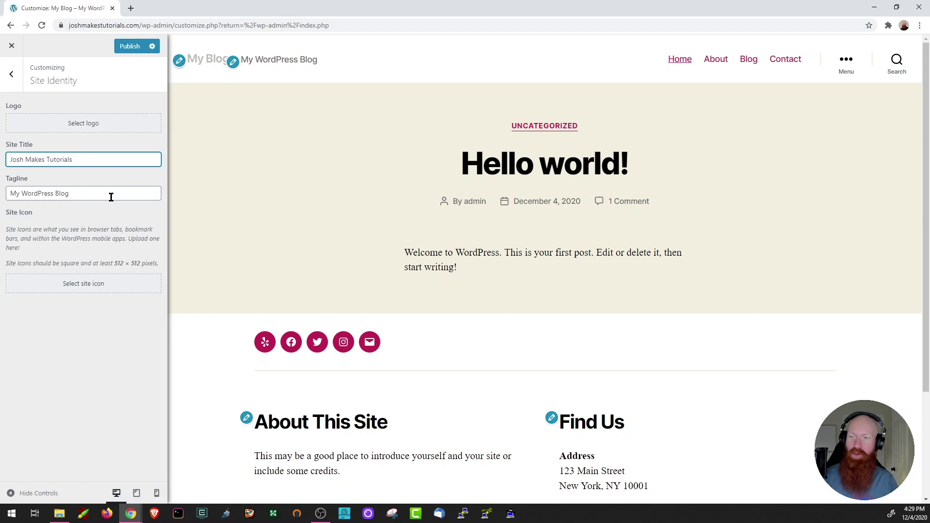
{"action": "triple_click", "coordinate": [111, 196]}
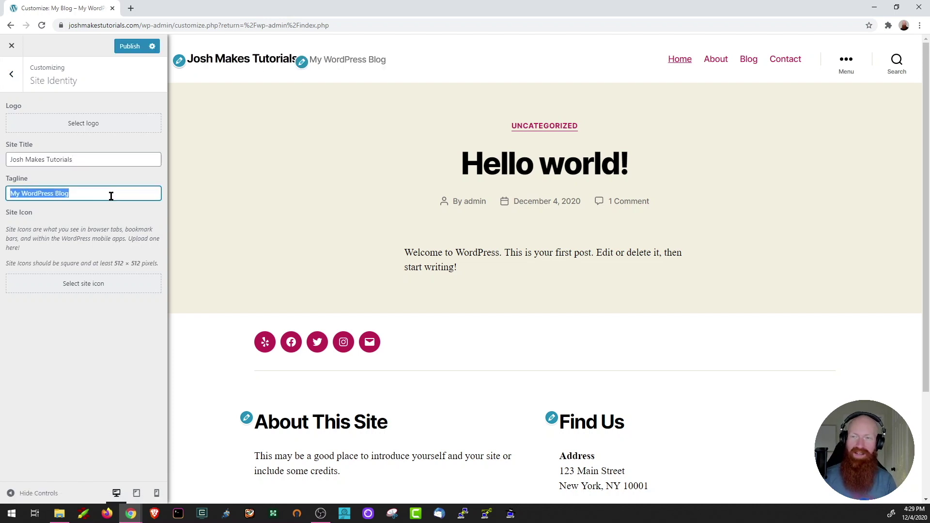
{"action": "key", "text": "BackSpace"}
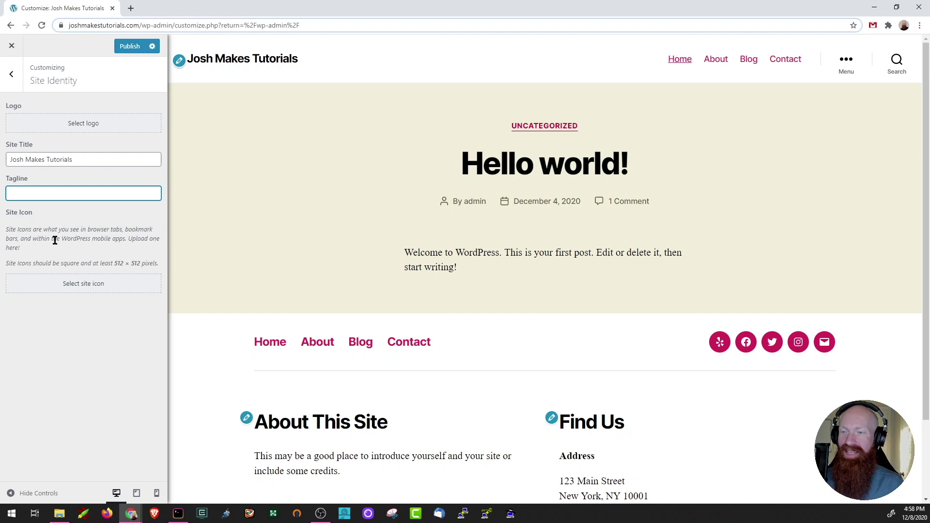
Set Favicon.png, the black beard image, as the cropped site icon.
{"action": "left_click", "coordinate": [81, 287]}
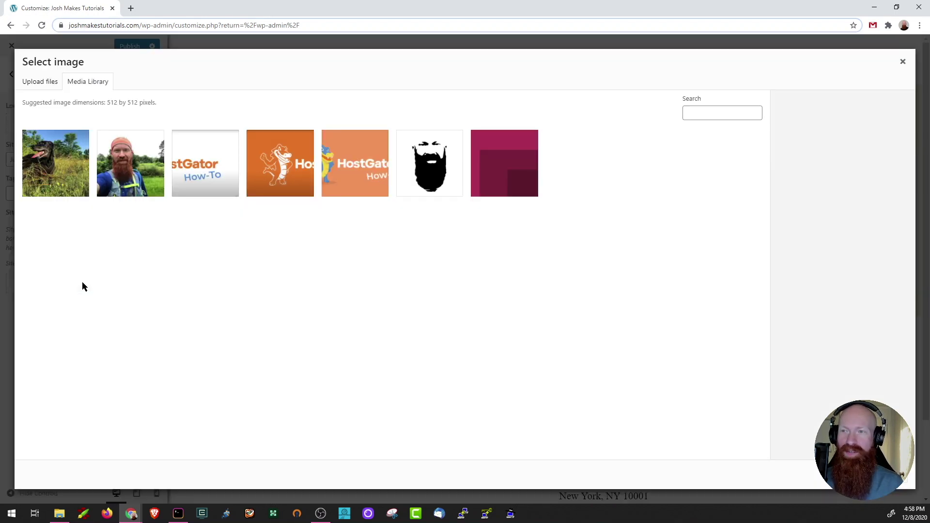
{"action": "left_click", "coordinate": [429, 163]}
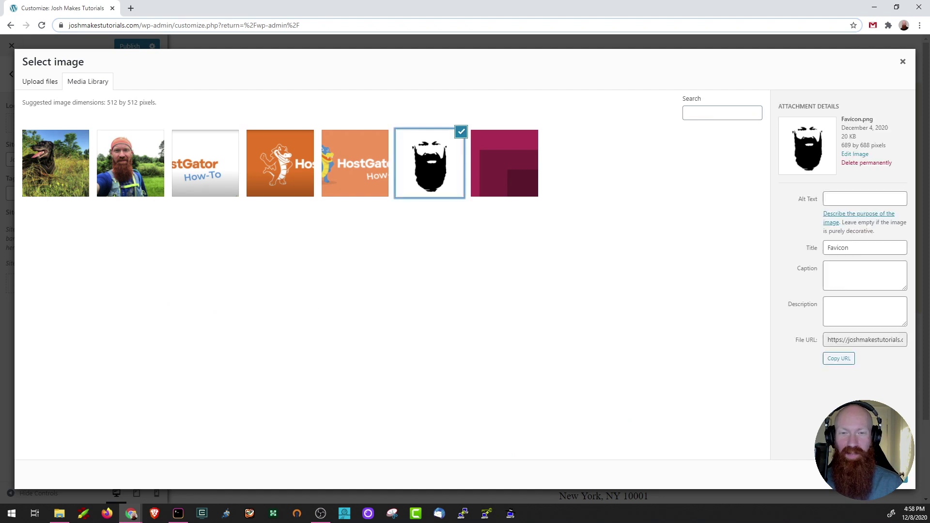
{"action": "left_click", "coordinate": [904, 477]}
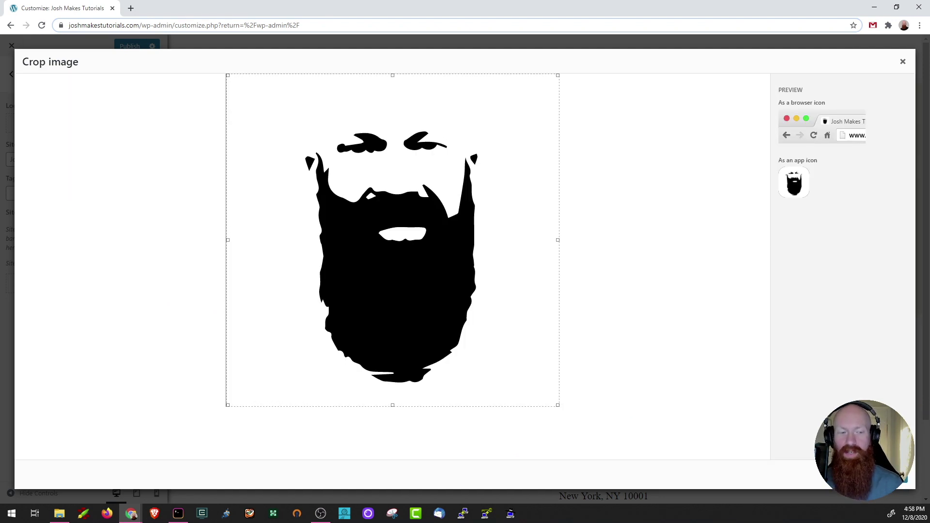
{"action": "left_click", "coordinate": [886, 475]}
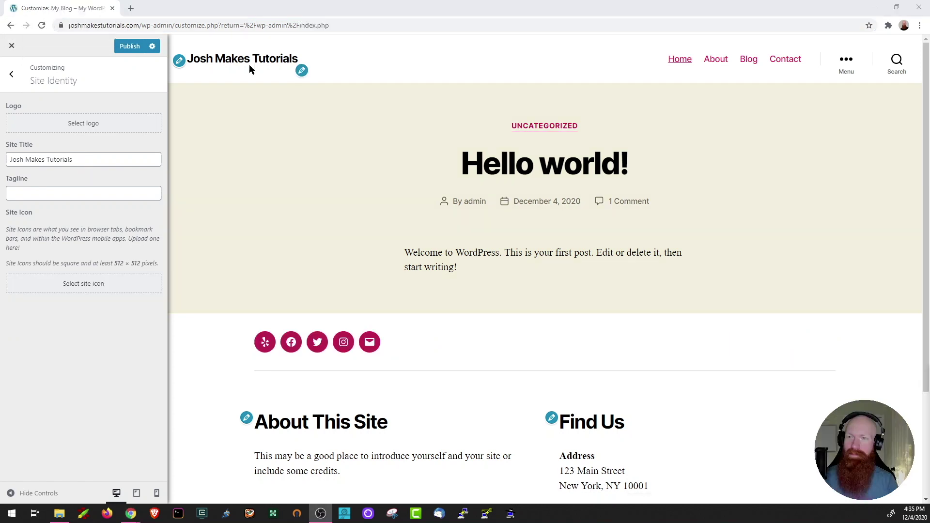
{"action": "left_click", "coordinate": [12, 80]}
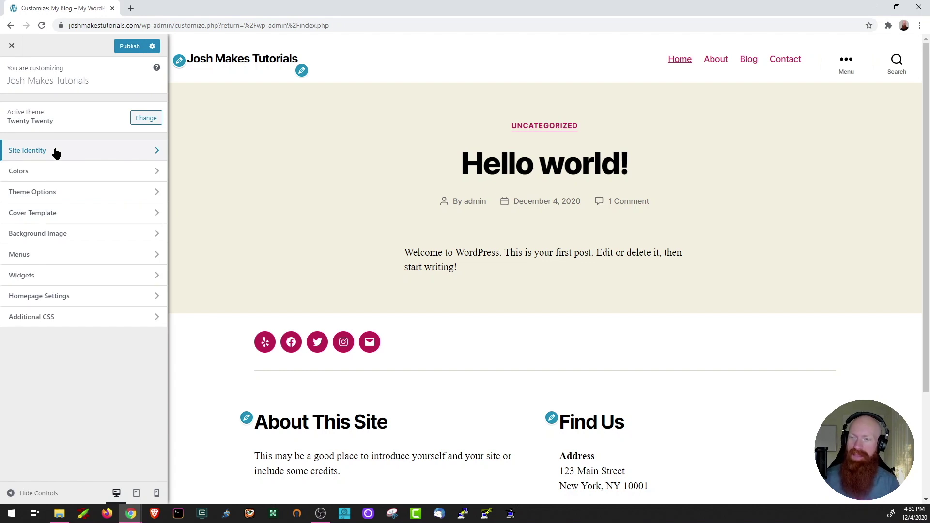
In Colors, paste a dark navy hex as Header & Footer Background Color; set Primary Color to Custom.
{"action": "left_click", "coordinate": [64, 175]}
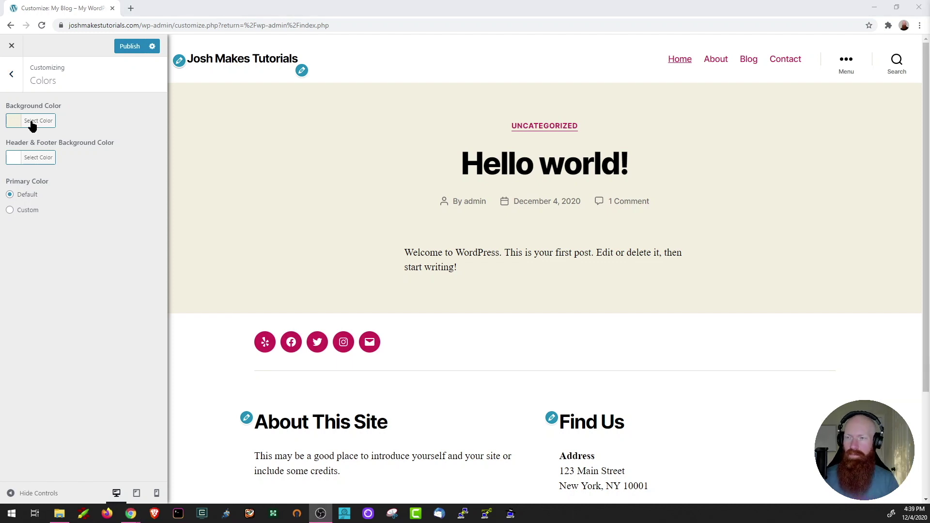
{"action": "left_click", "coordinate": [36, 162]}
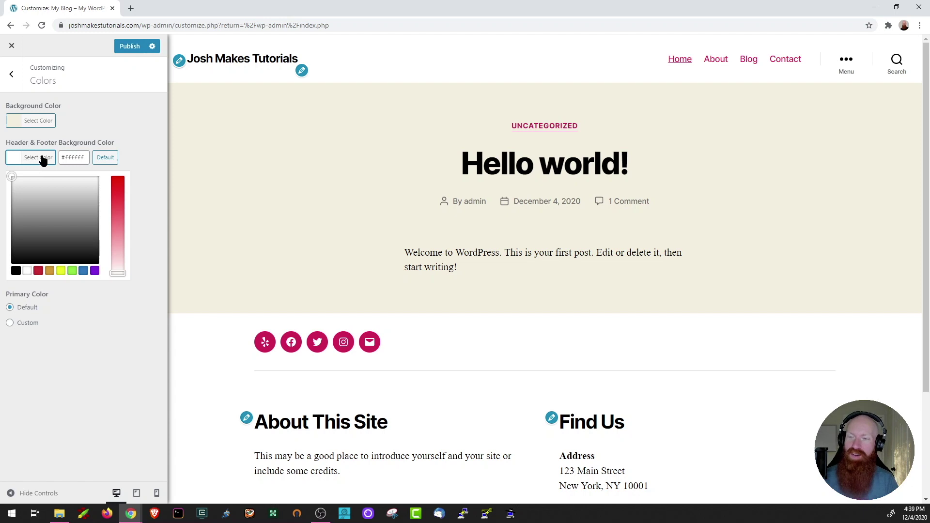
{"action": "left_click", "coordinate": [74, 155]}
{"action": "type", "text": "#1f1b44"}
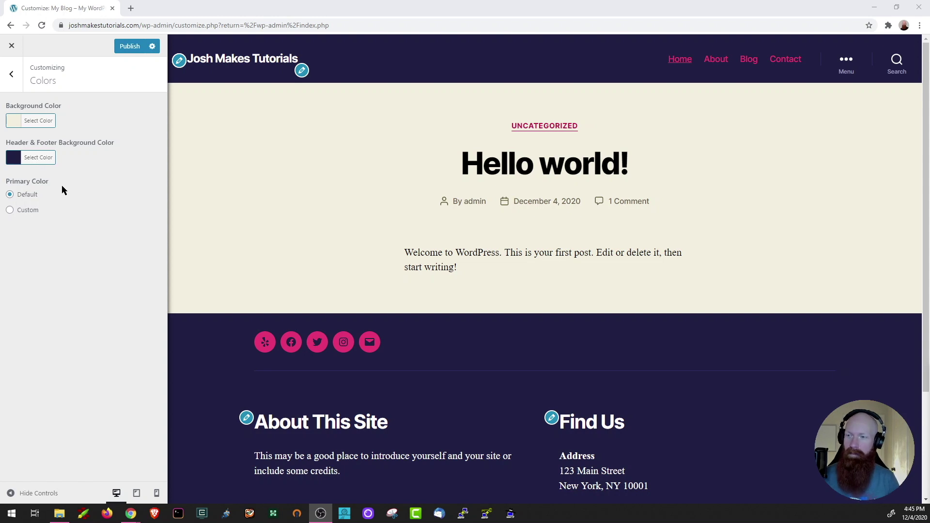
{"action": "left_click", "coordinate": [10, 210]}
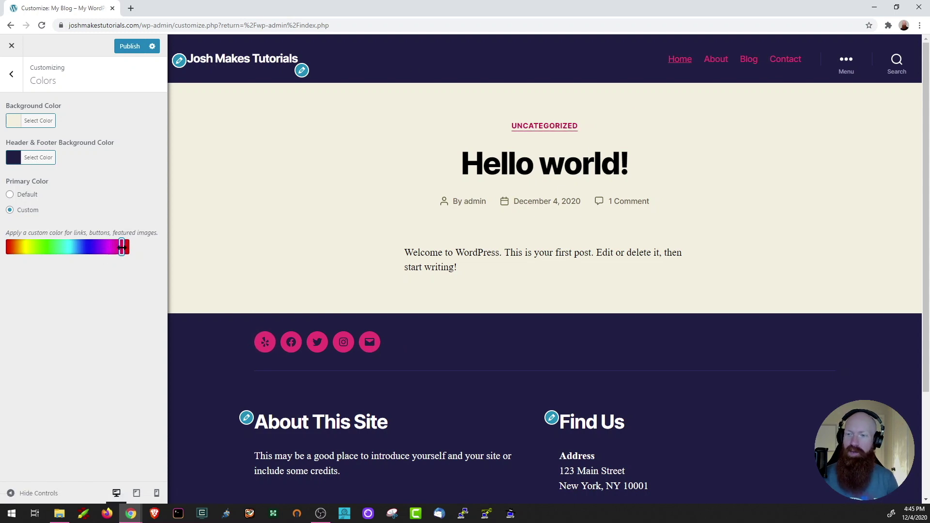
Drag the custom Primary Color hue slider to blue, then return to the section list.
{"action": "left_click_drag", "start_coordinate": [122, 247], "coordinate": [77, 253]}
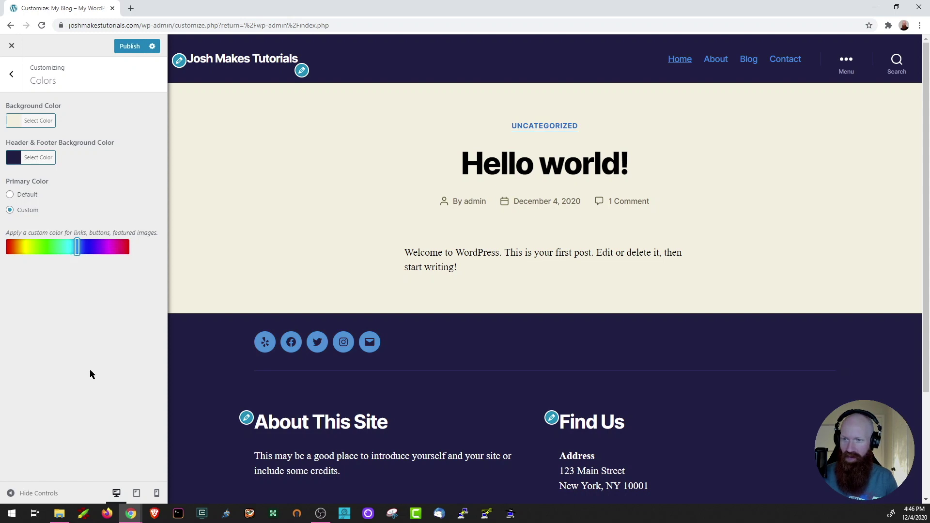
{"action": "left_click", "coordinate": [15, 77]}
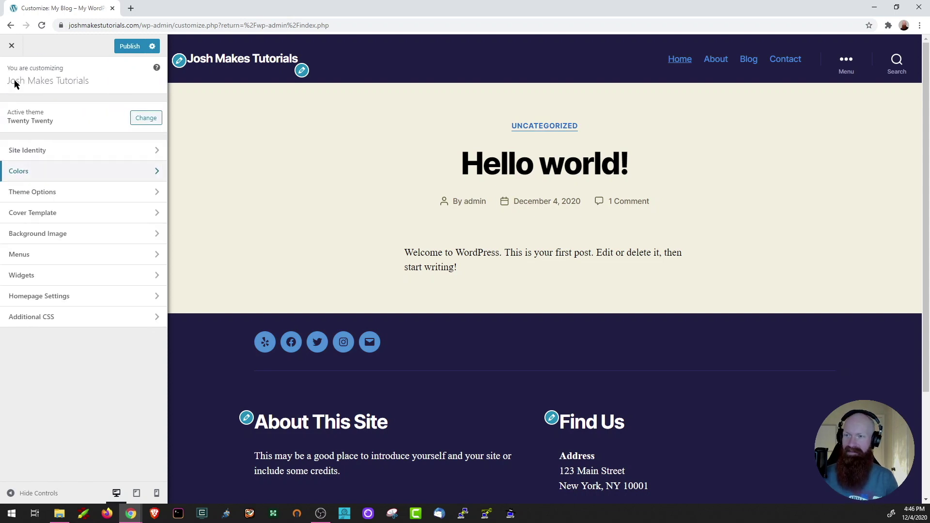
Review the Theme Options and Cover Template panels, returning to the main section list each time.
{"action": "left_click", "coordinate": [41, 193]}
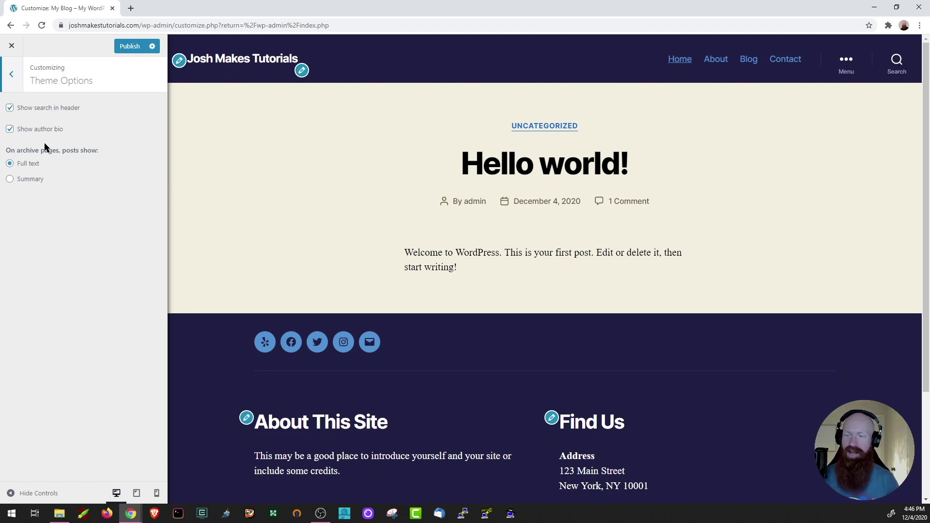
{"action": "left_click", "coordinate": [13, 85]}
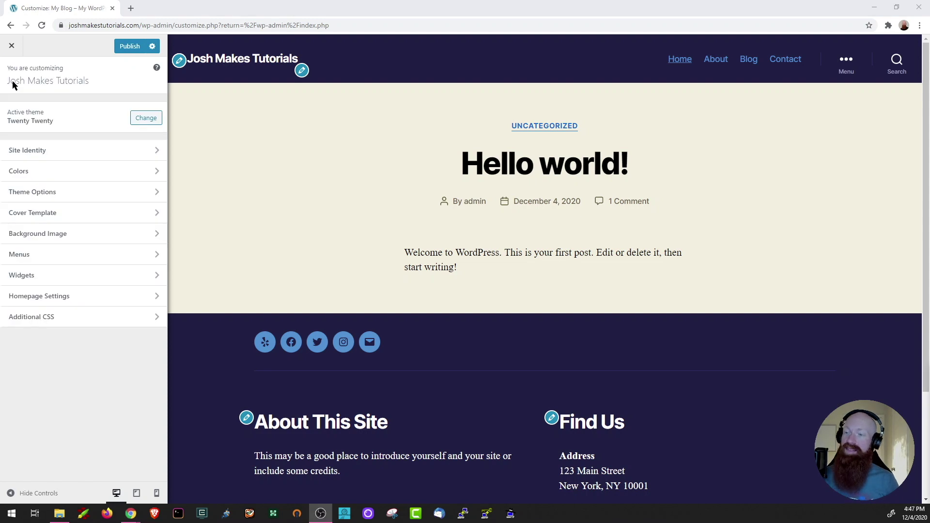
{"action": "left_click", "coordinate": [54, 218]}
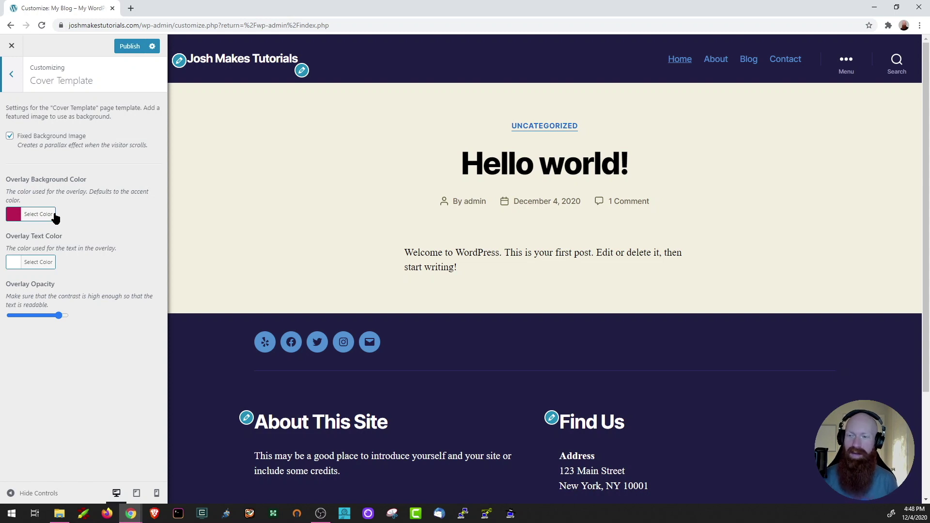
{"action": "left_click", "coordinate": [13, 83]}
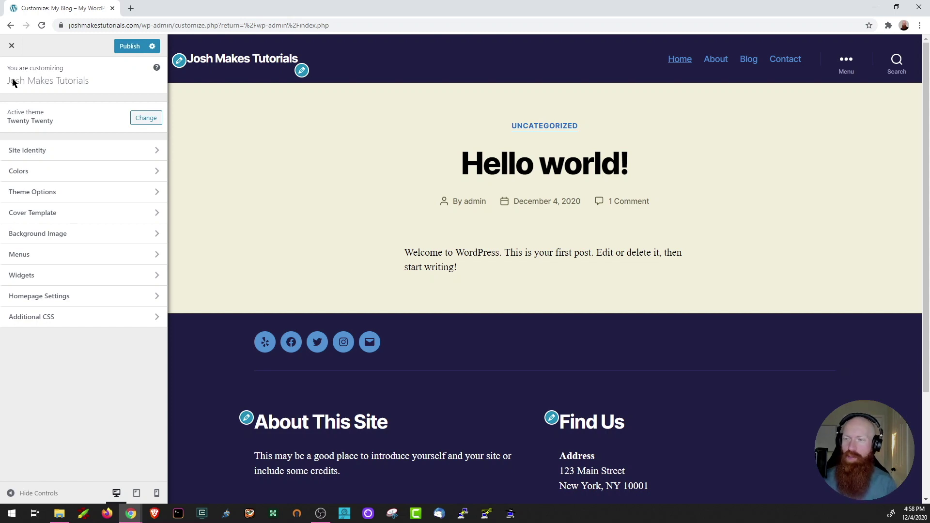
In Colors, pick the white swatch (#ffffff) for Background Color, replacing the beige.
{"action": "left_click", "coordinate": [34, 172]}
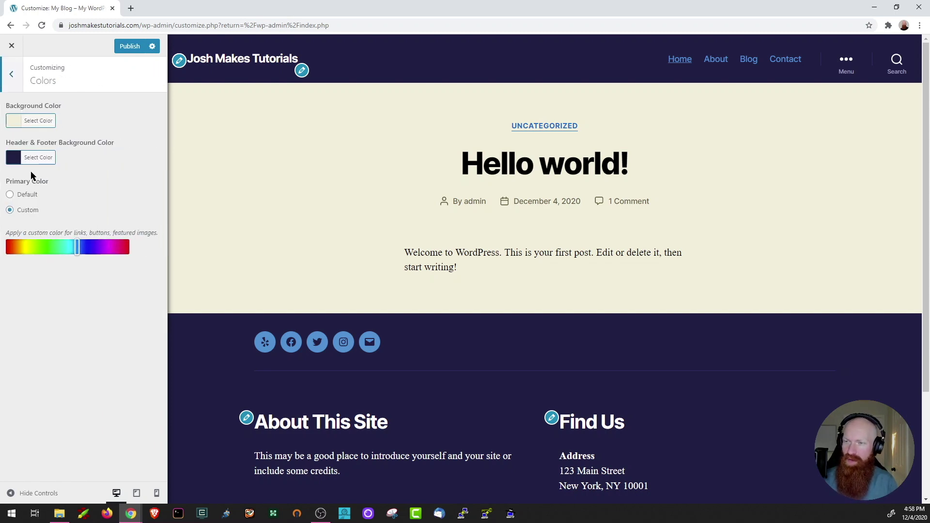
{"action": "left_click", "coordinate": [39, 124]}
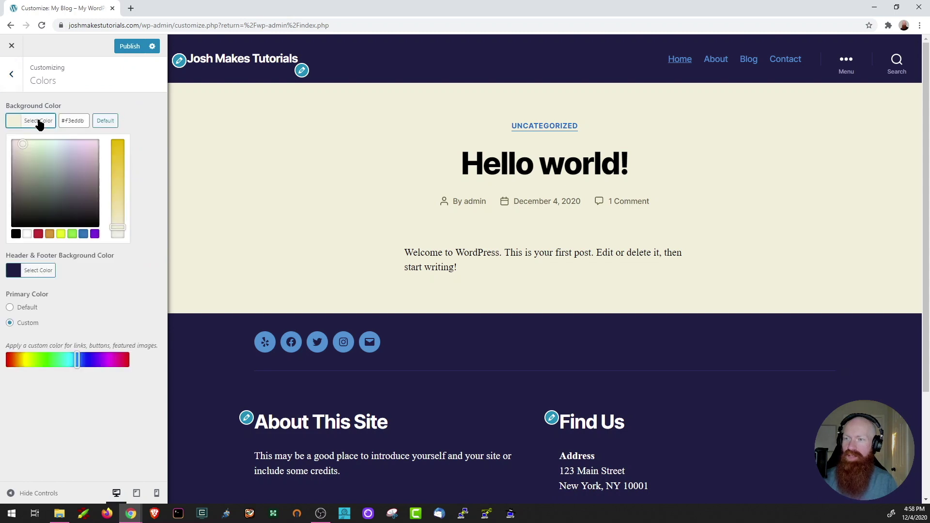
{"action": "left_click", "coordinate": [28, 234]}
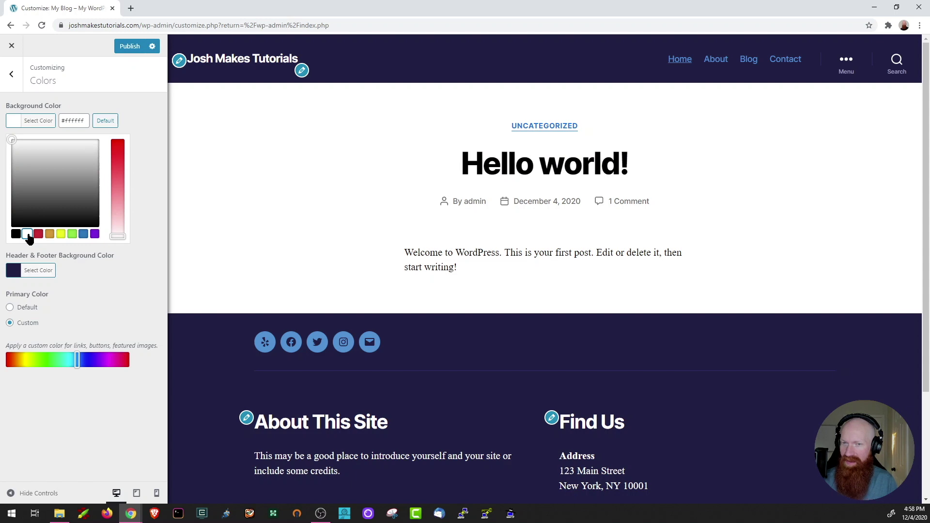
{"action": "left_click", "coordinate": [11, 75]}
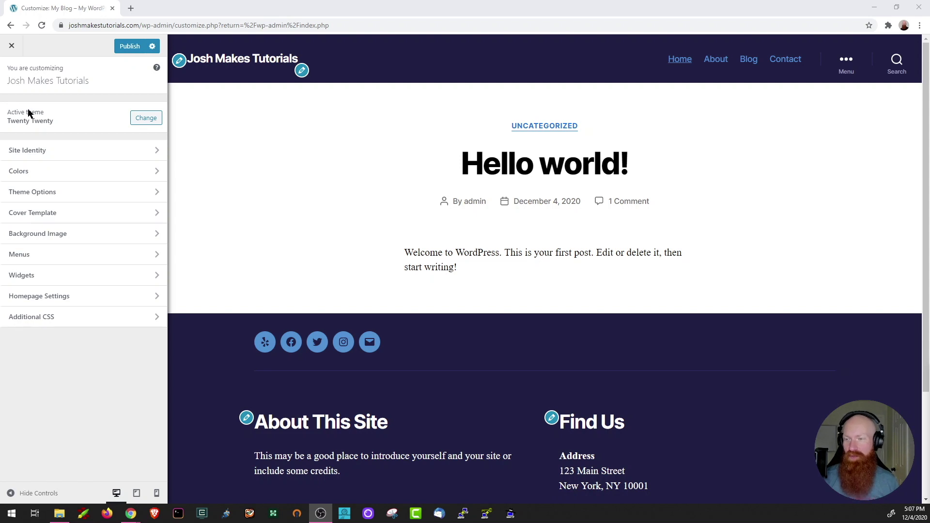
Apply the HostGator image as the background image, then remove it to leave none.
{"action": "left_click", "coordinate": [38, 235]}
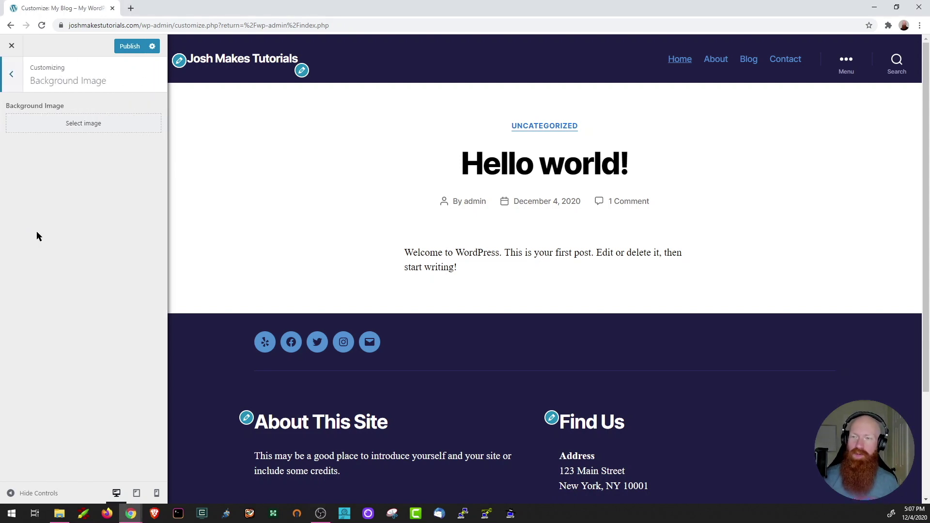
{"action": "left_click", "coordinate": [76, 125]}
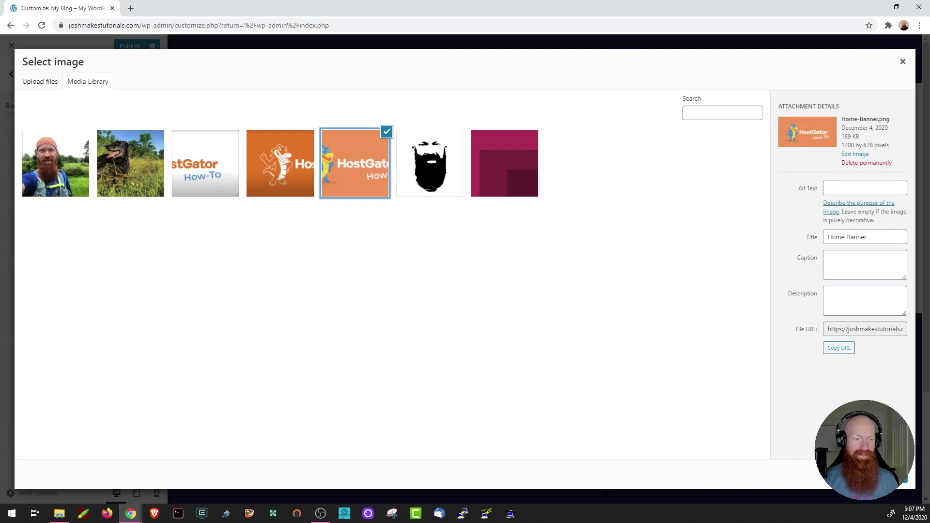
{"action": "left_click", "coordinate": [891, 477]}
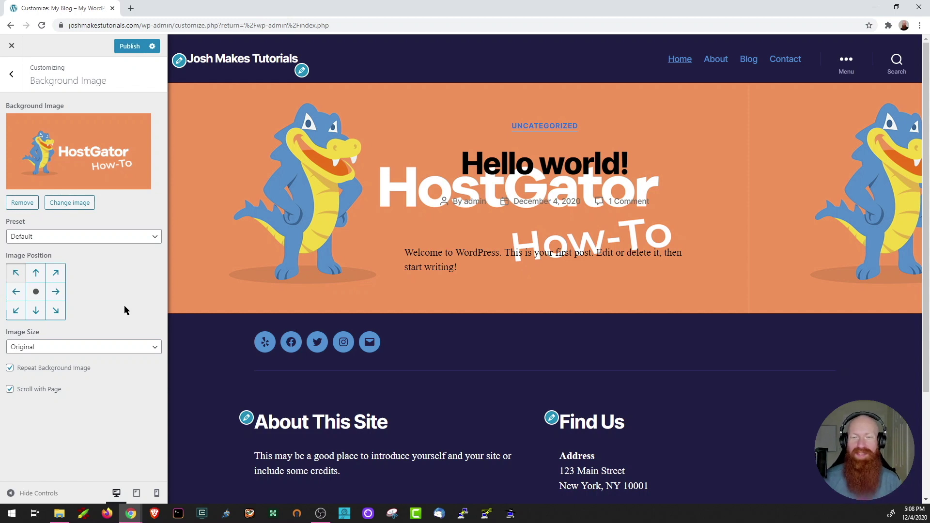
{"action": "left_click", "coordinate": [23, 202]}
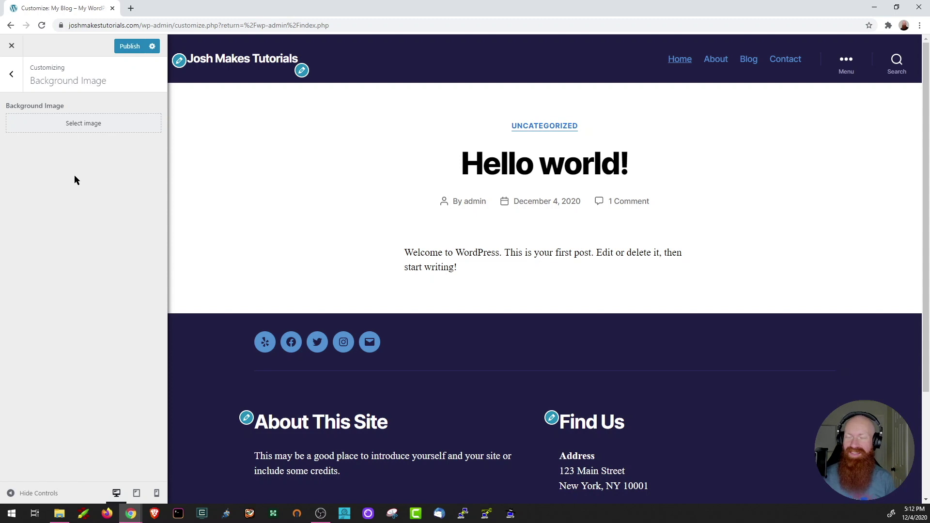
{"action": "left_click", "coordinate": [15, 75]}
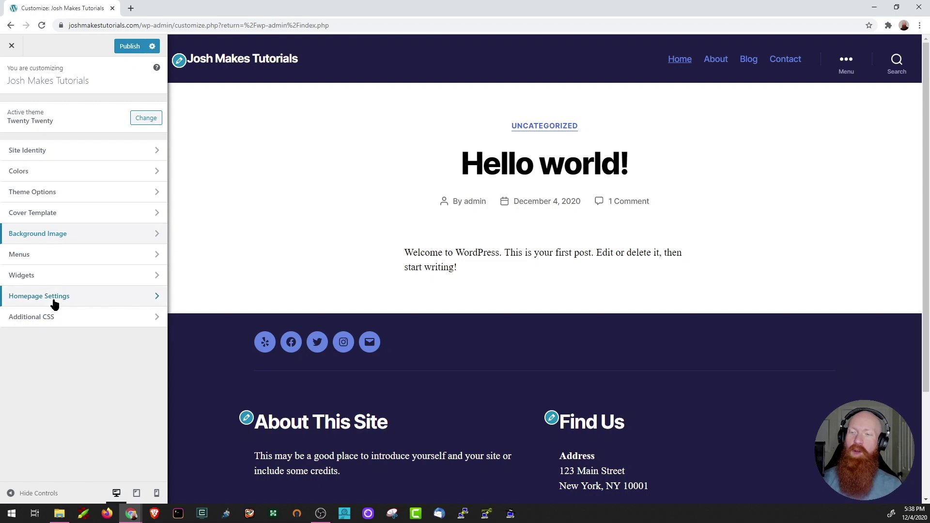
Open Homepage Settings, where the homepage currently shows the latest posts.
{"action": "left_click", "coordinate": [53, 299]}
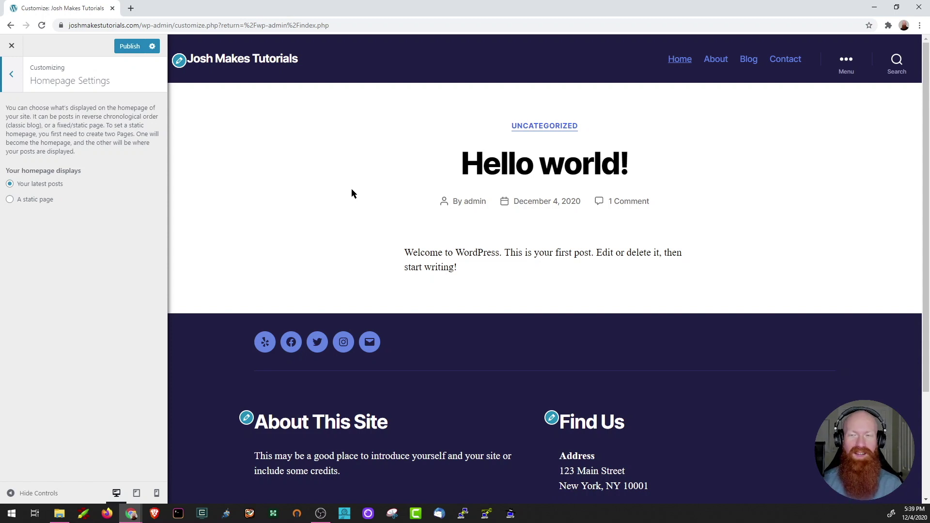
Choose 'A static page', keeping The New UMoMA Opens its Doors as homepage and Blog as posts page.
{"action": "left_click", "coordinate": [9, 200]}
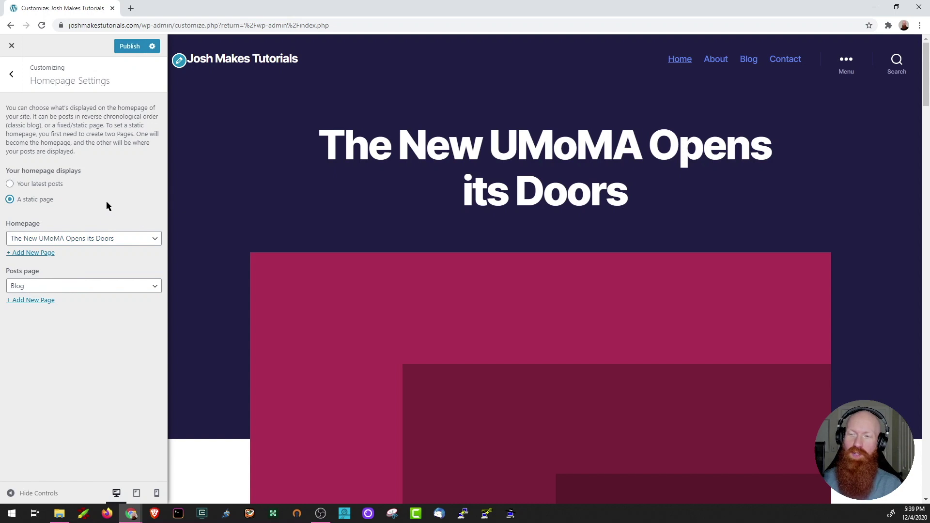
{"action": "scroll", "coordinate": [334, 218], "scroll_direction": "down", "scroll_amount": 15}
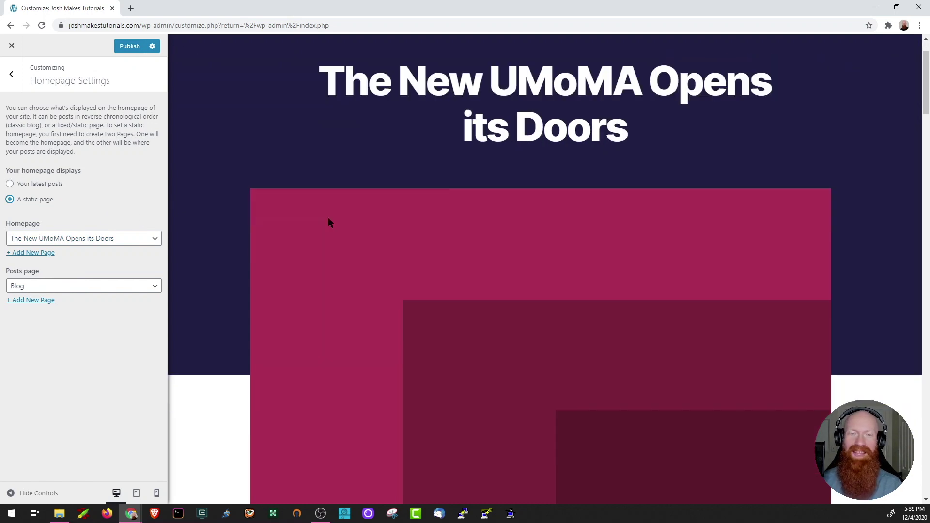
{"action": "scroll", "coordinate": [339, 222], "scroll_direction": "down", "scroll_amount": 2}
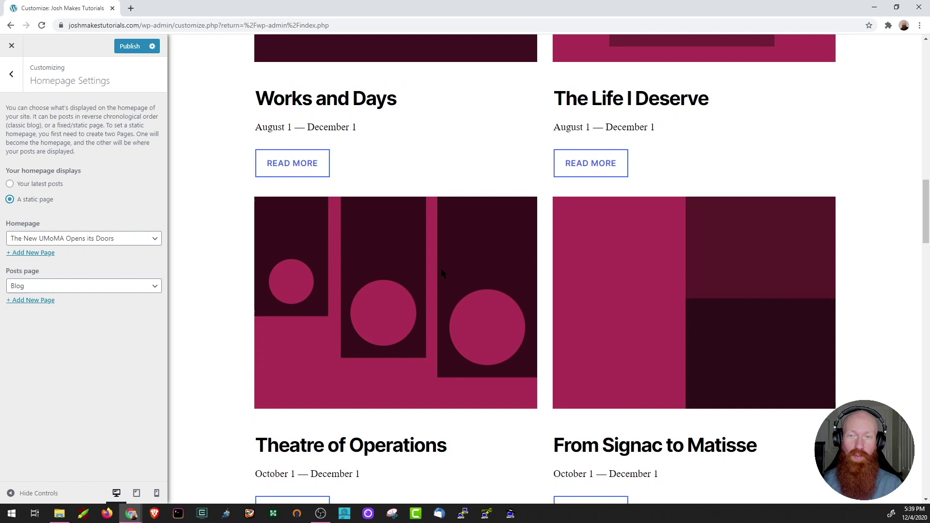
{"action": "scroll", "coordinate": [441, 269], "scroll_direction": "up", "scroll_amount": 20}
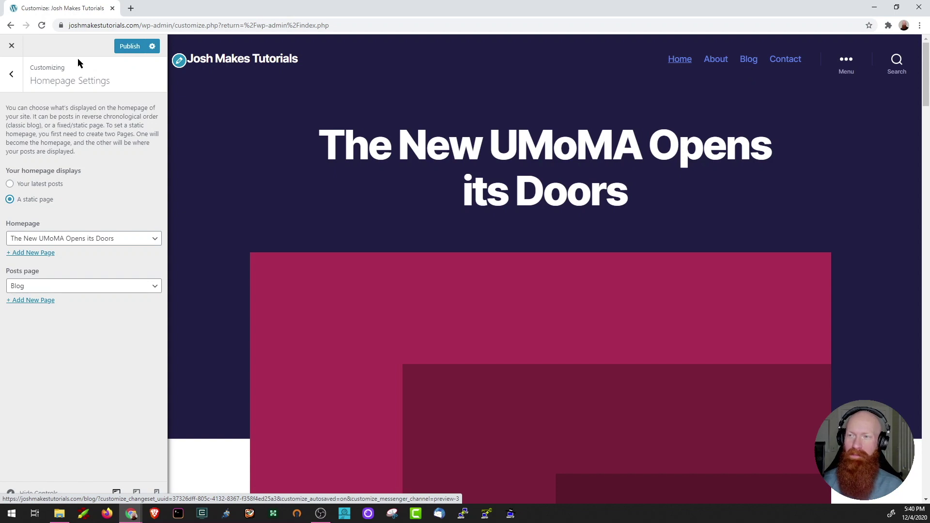
{"action": "left_click", "coordinate": [11, 74]}
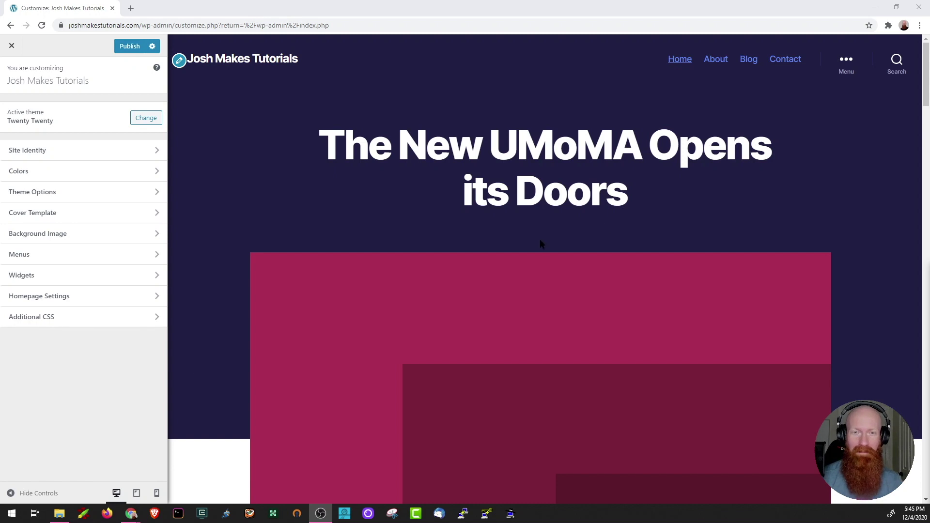
Publish the new title, icon, navy and blue colours and static homepage, then exit to the Dashboard.
{"action": "scroll", "coordinate": [631, 219], "scroll_direction": "down", "scroll_amount": 15}
{"action": "scroll", "coordinate": [672, 259], "scroll_direction": "up", "scroll_amount": 15}
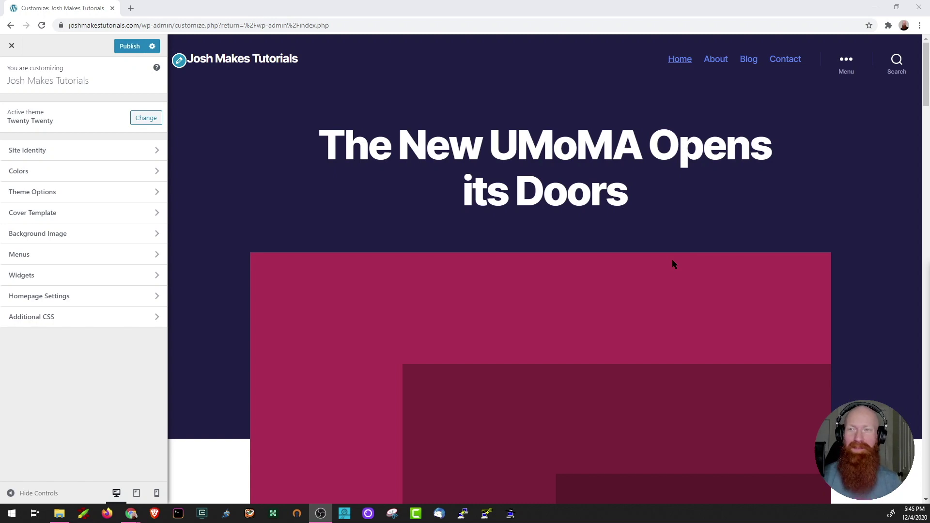
{"action": "left_click", "coordinate": [130, 47]}
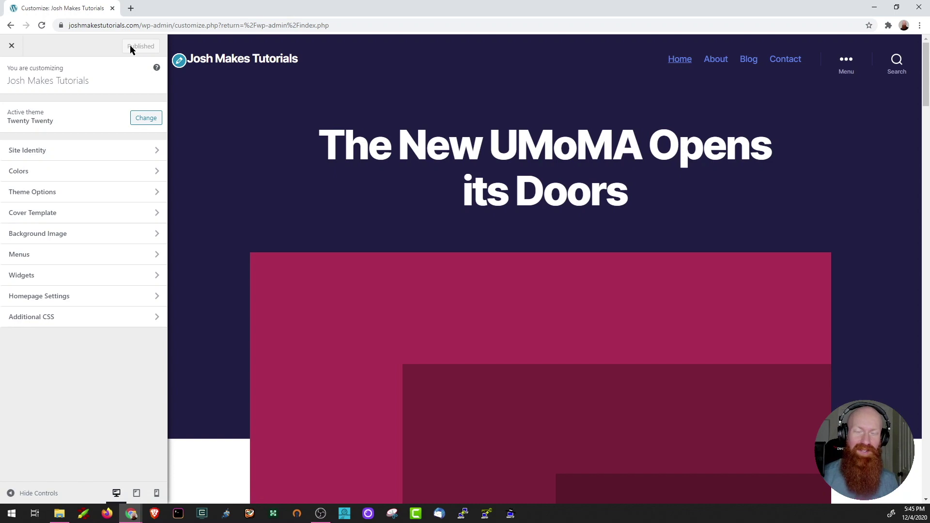
{"action": "left_click", "coordinate": [11, 46]}
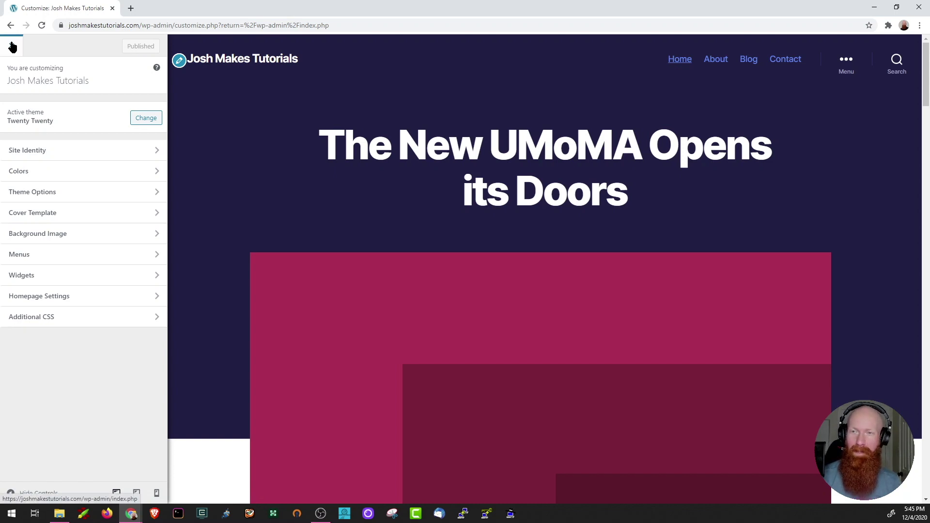